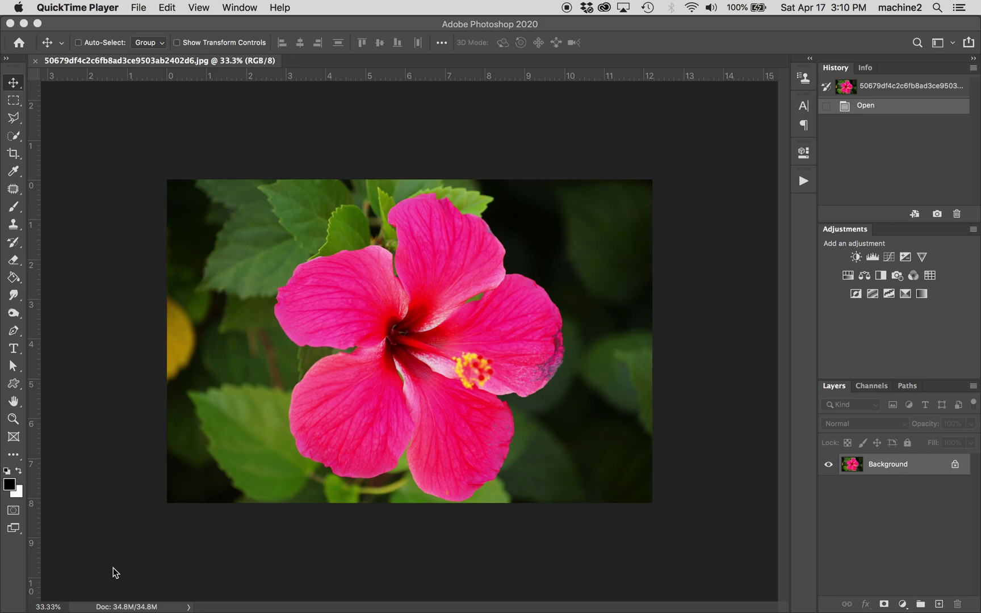
# Apply Levels to the hibiscus photo: black point 5, white point 247, midtones slightly darkened.
pyautogui.click(143, 175)
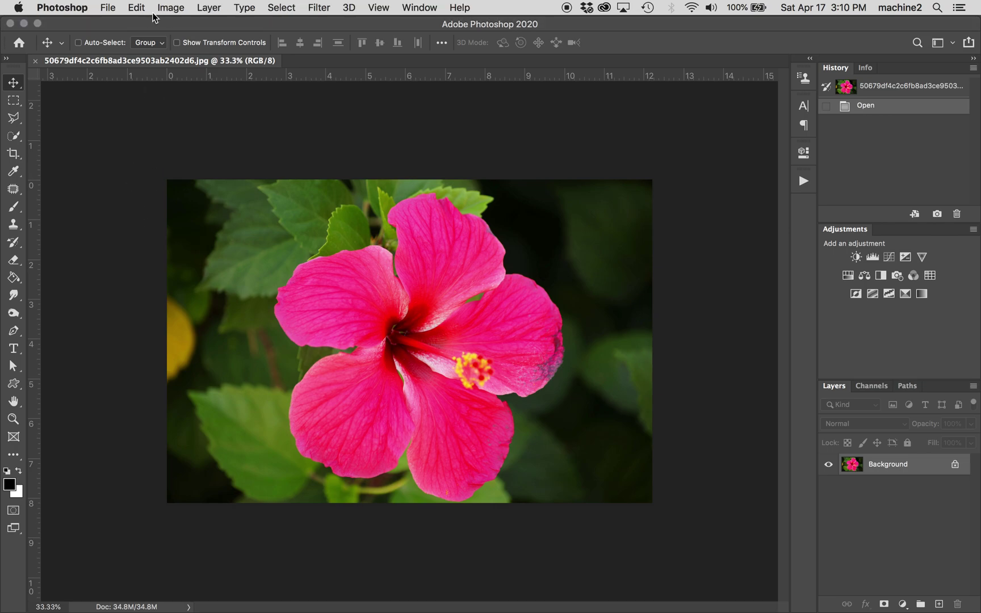
pyautogui.click(171, 7)
pyautogui.moveTo(199, 45)
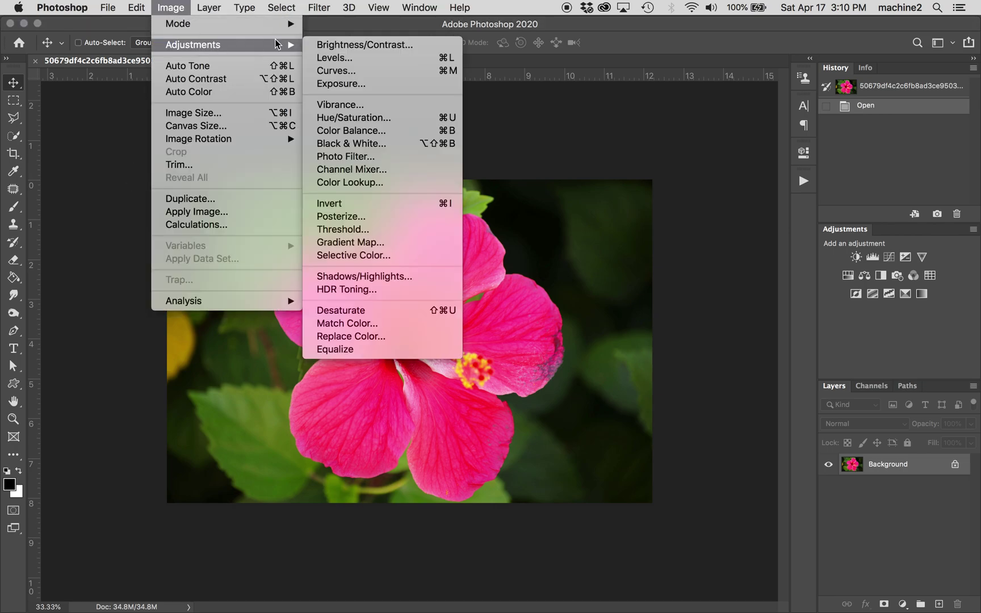
pyautogui.click(325, 58)
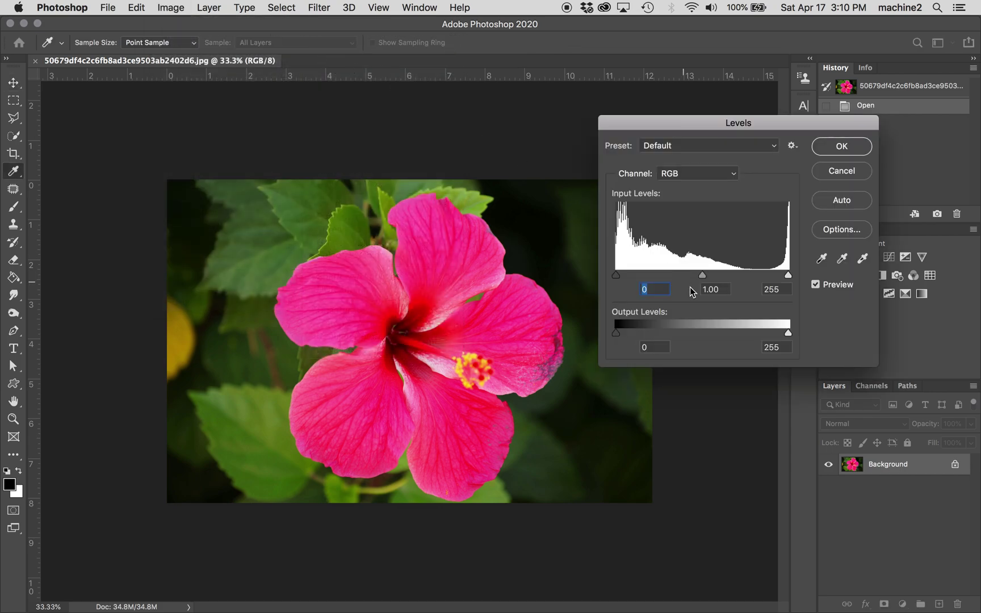
pyautogui.moveTo(704, 275)
pyautogui.mouseDown()
pyautogui.moveTo(685, 275)
pyautogui.moveTo(721, 281)
pyautogui.moveTo(704, 276)
pyautogui.mouseUp()
pyautogui.moveTo(617, 275); pyautogui.dragTo(619, 275)
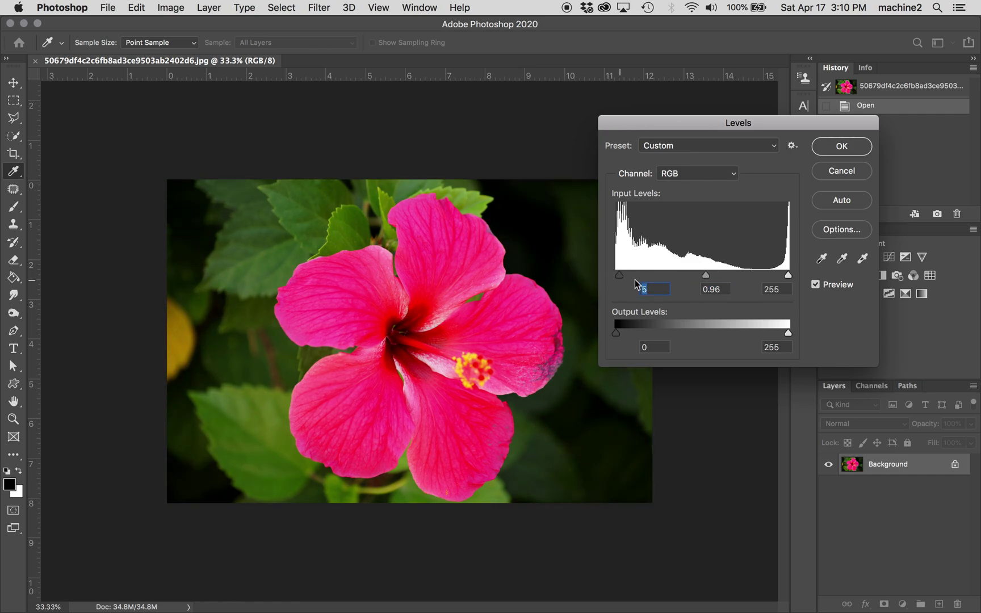
pyautogui.moveTo(786, 277)
pyautogui.mouseDown()
pyautogui.moveTo(774, 278)
pyautogui.moveTo(784, 277)
pyautogui.mouseUp()
pyautogui.click(846, 147)
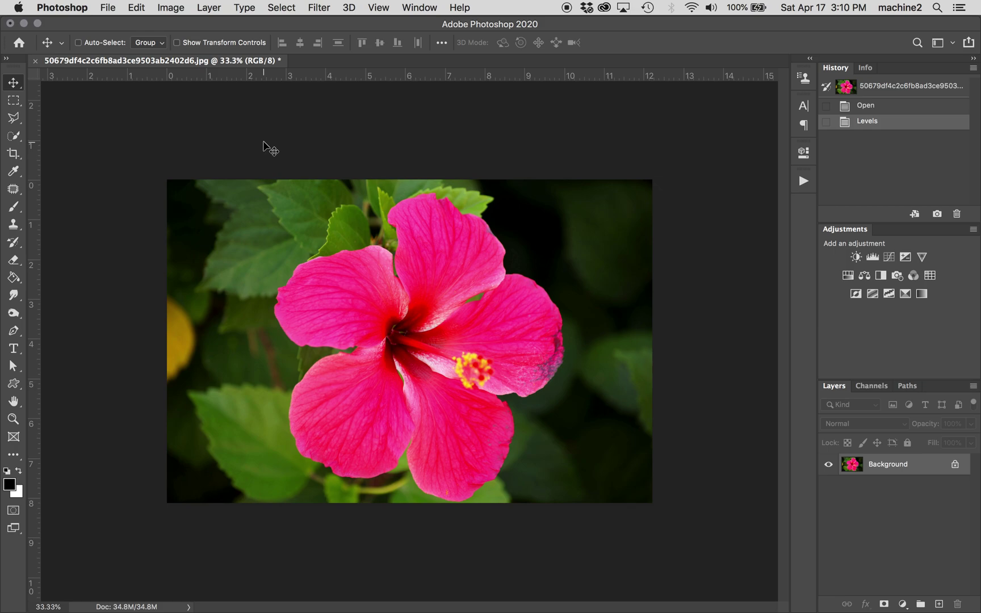
# Apply a Black & White adjustment with the Default preset, previewing the flower first.
pyautogui.click(171, 7)
pyautogui.moveTo(194, 47)
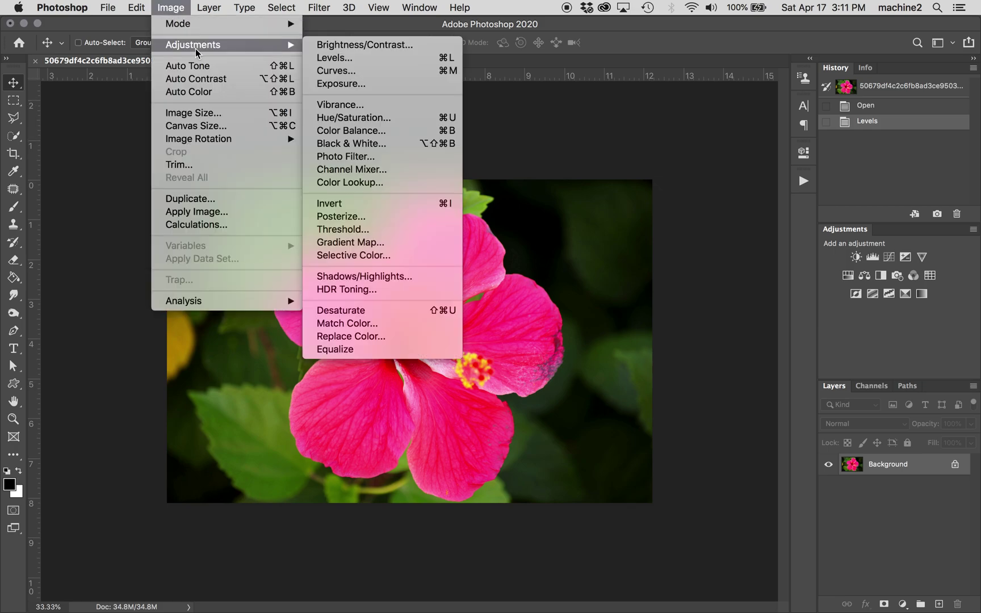
pyautogui.click(334, 144)
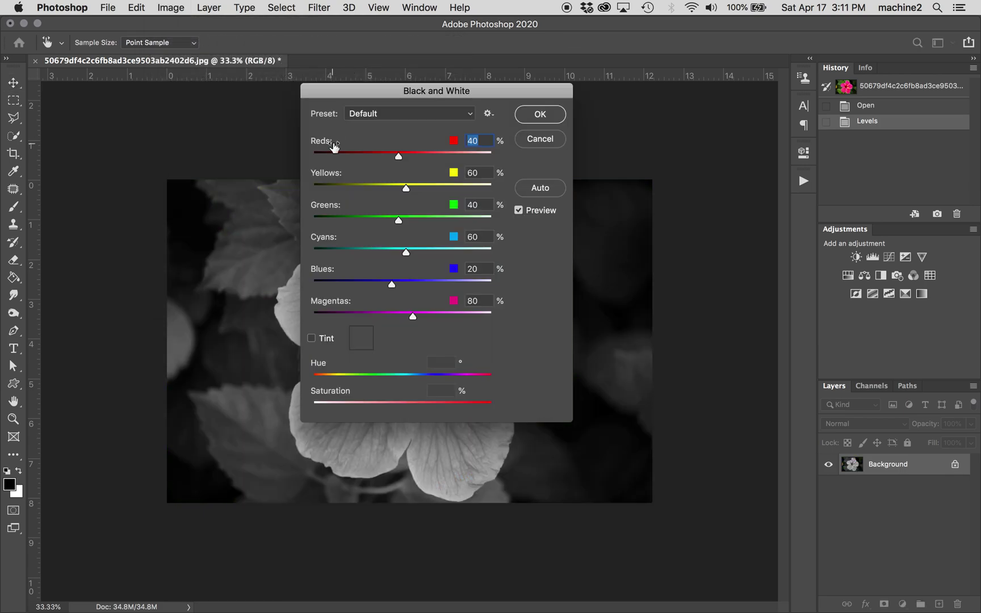
pyautogui.moveTo(352, 95); pyautogui.dragTo(731, 112)
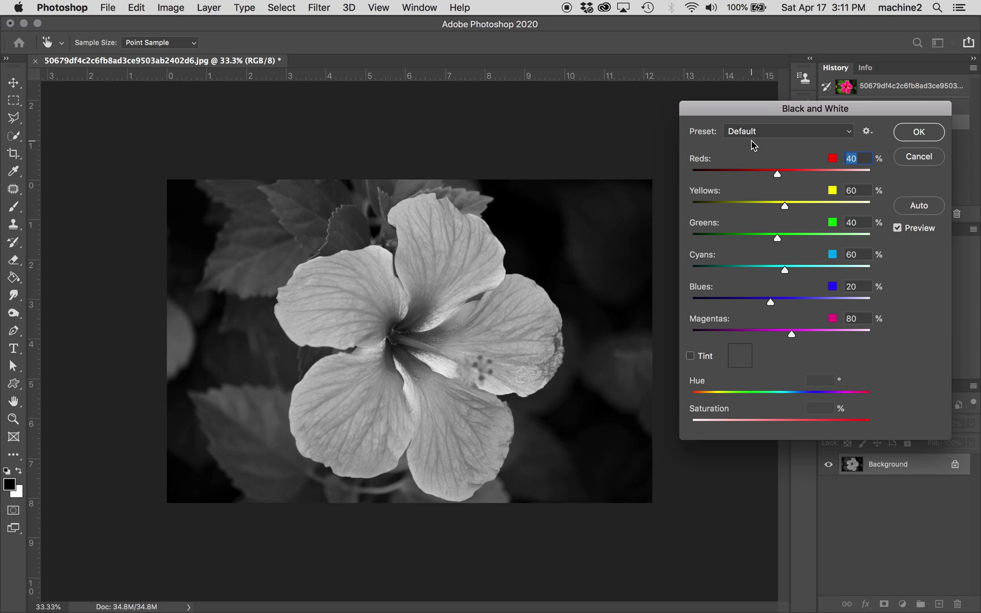
pyautogui.click(902, 135)
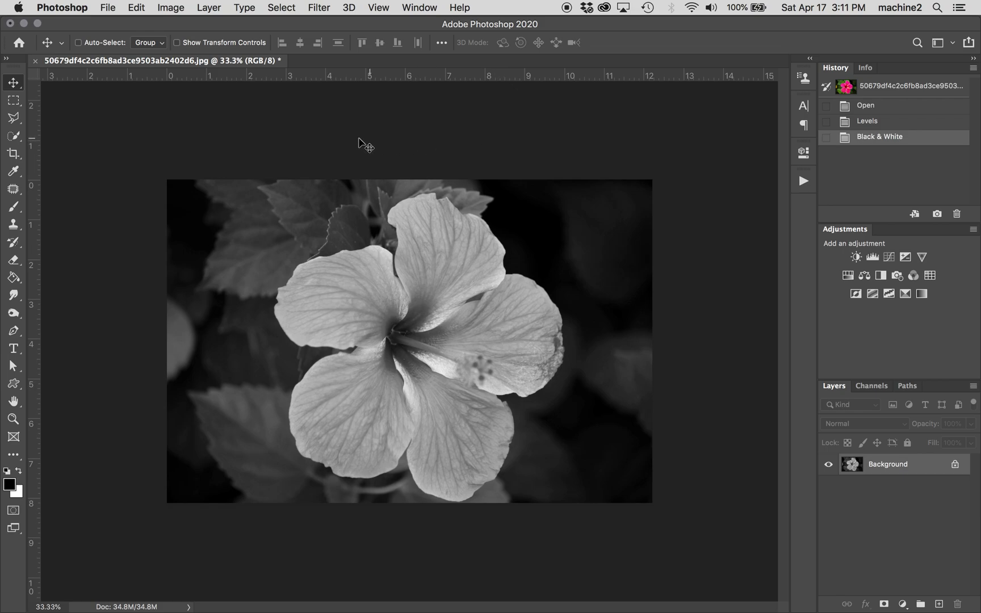
# Apply Image > Adjustments > Invert to turn the greyscale hibiscus into a negative.
pyautogui.click(170, 8)
pyautogui.moveTo(195, 44)
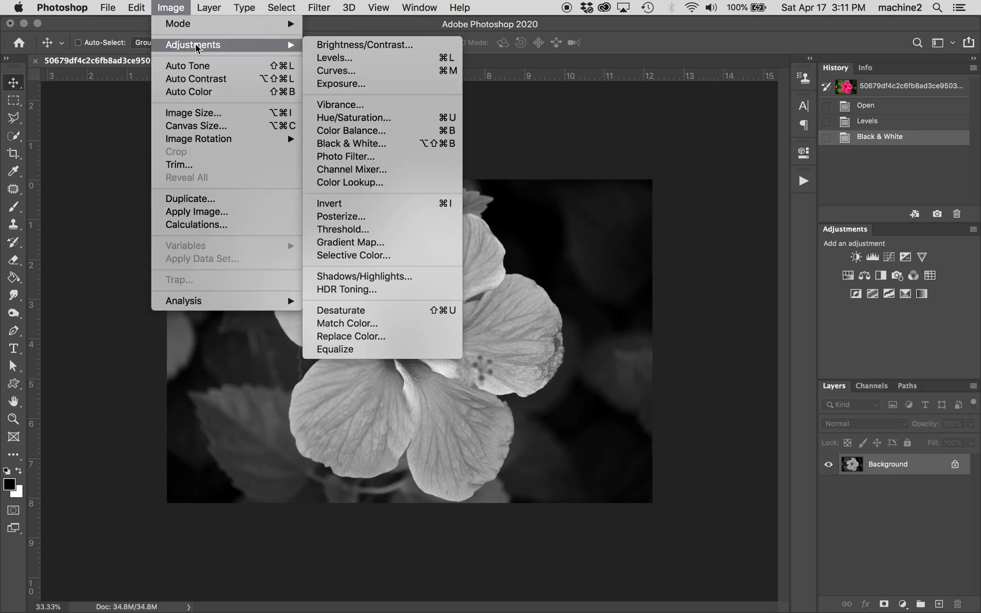
pyautogui.click(332, 206)
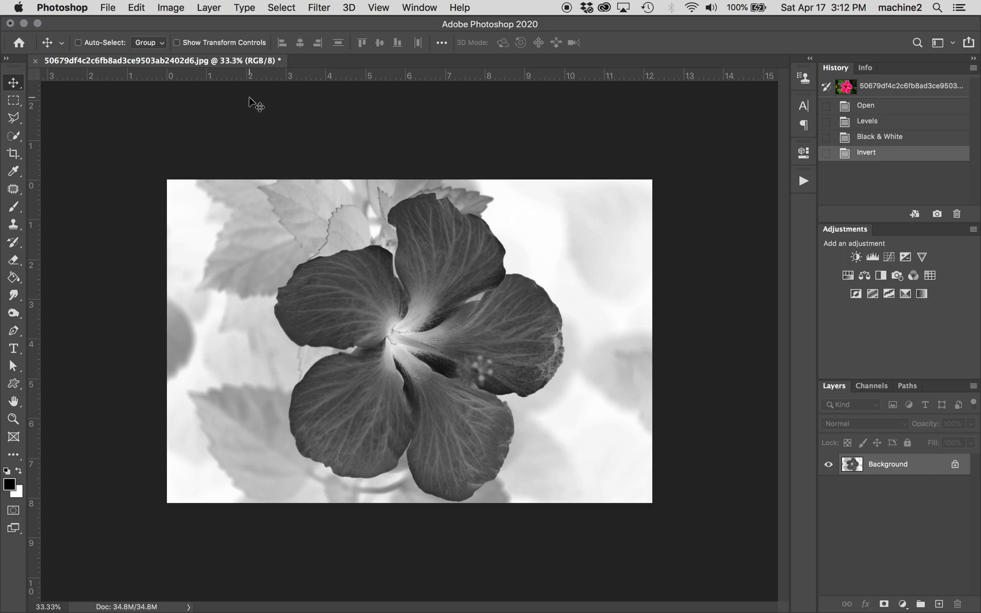
# Start a Curves adjustment, move its dialog aside to see the image, and show the Preset options.
pyautogui.click(172, 8)
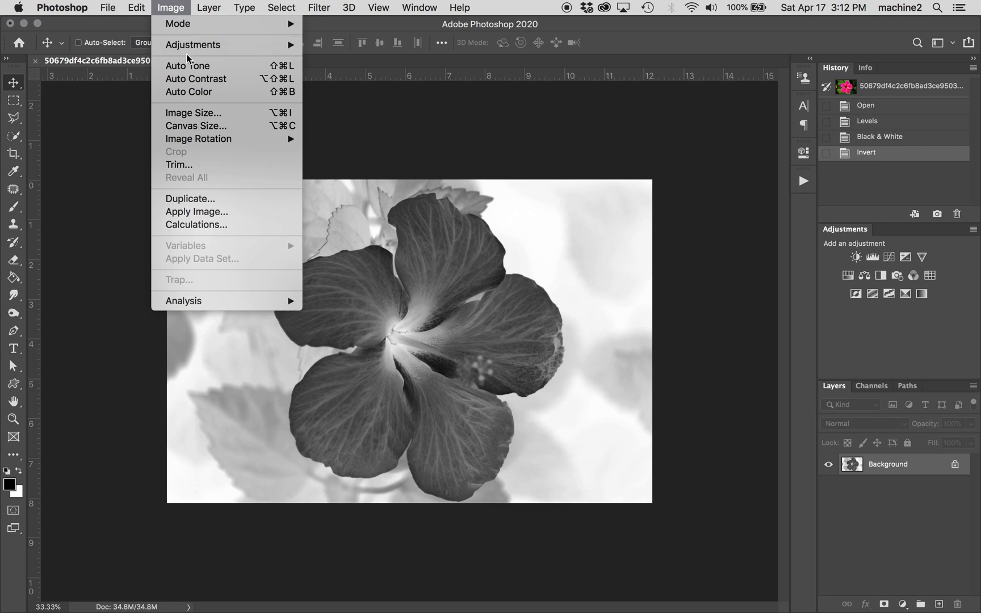
pyautogui.moveTo(192, 45)
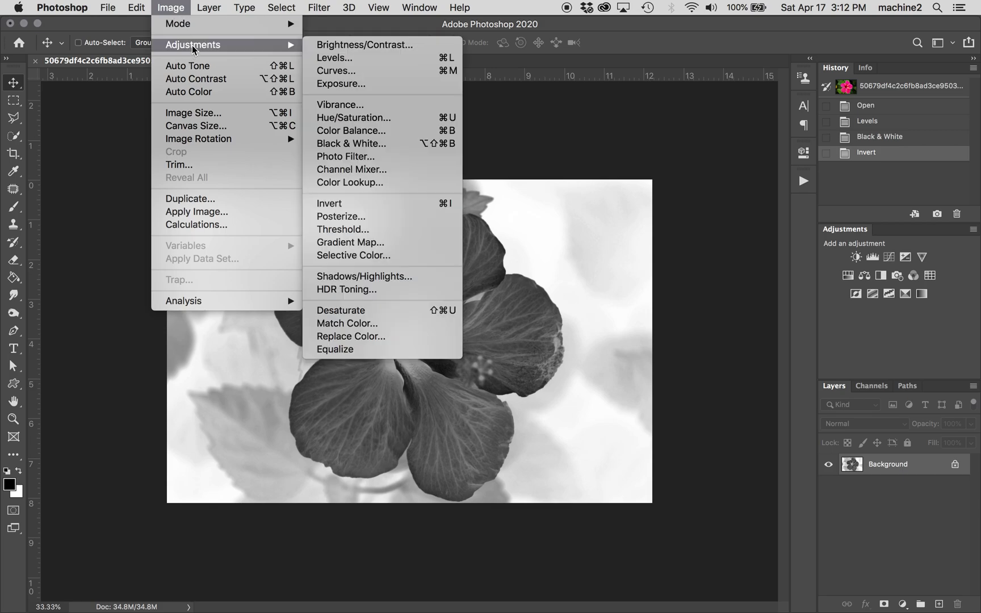
pyautogui.click(325, 71)
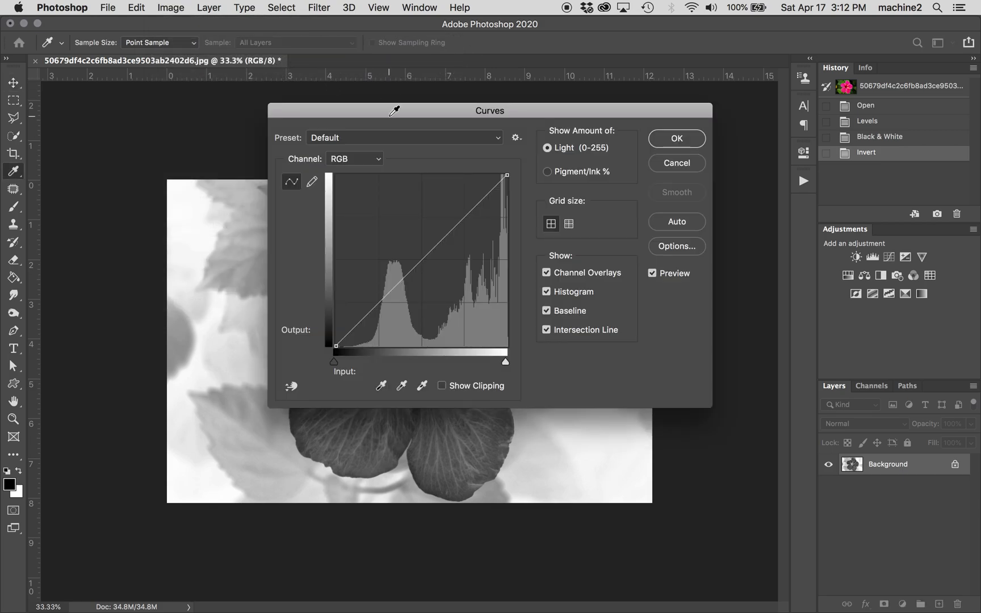
pyautogui.moveTo(391, 115); pyautogui.dragTo(643, 134)
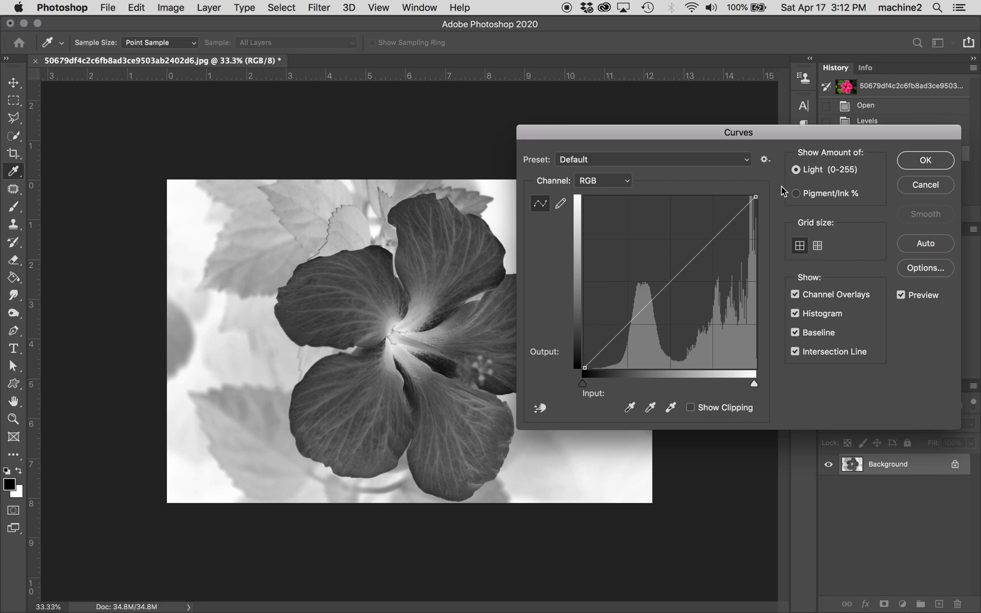
pyautogui.click(764, 160)
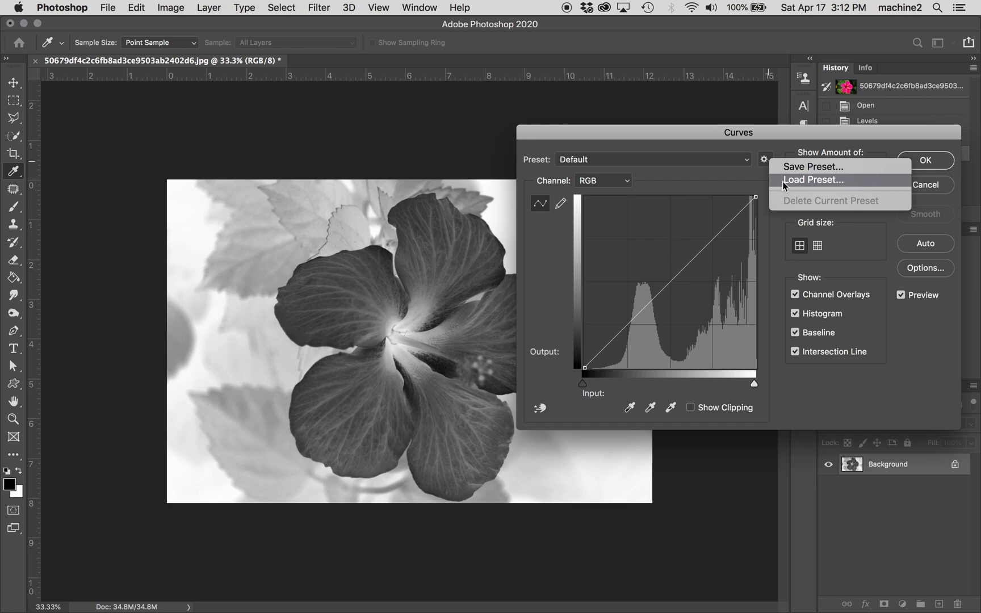
# Load the jr_cyanotype.acv curve preset from the Desktop into the Curves dialog.
pyautogui.click(783, 182)
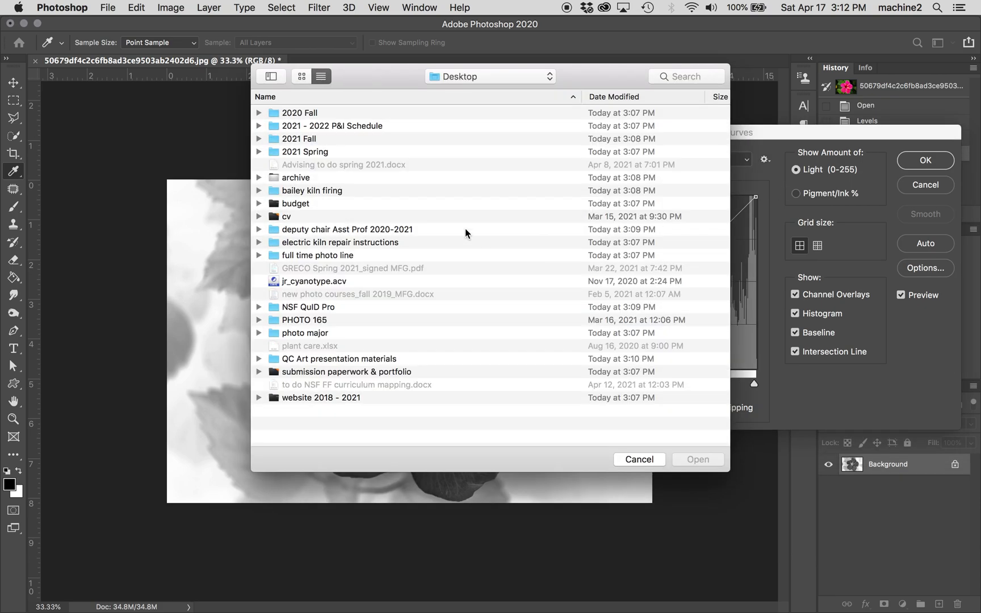
pyautogui.click(321, 283)
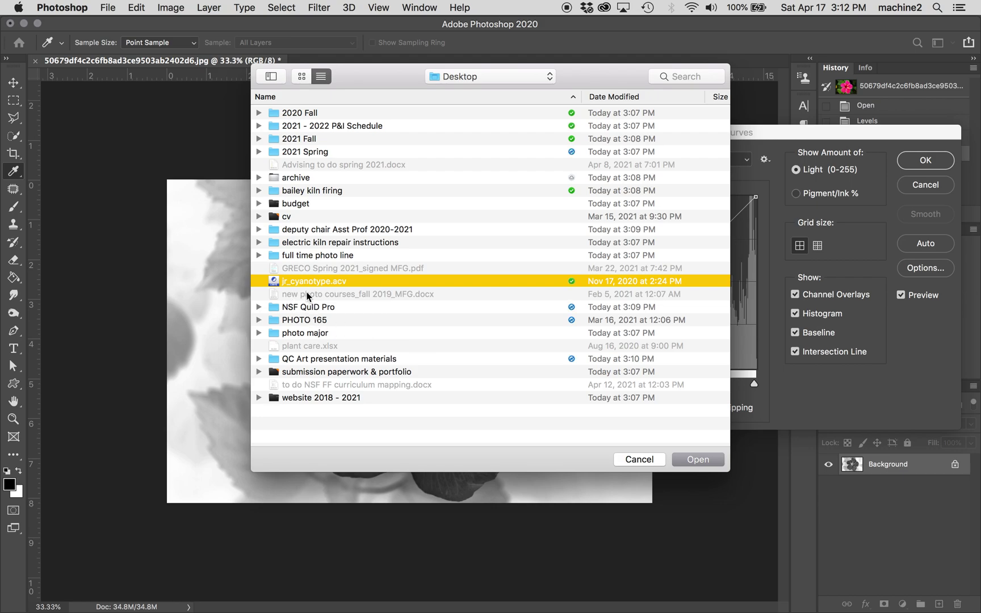
pyautogui.click(301, 307)
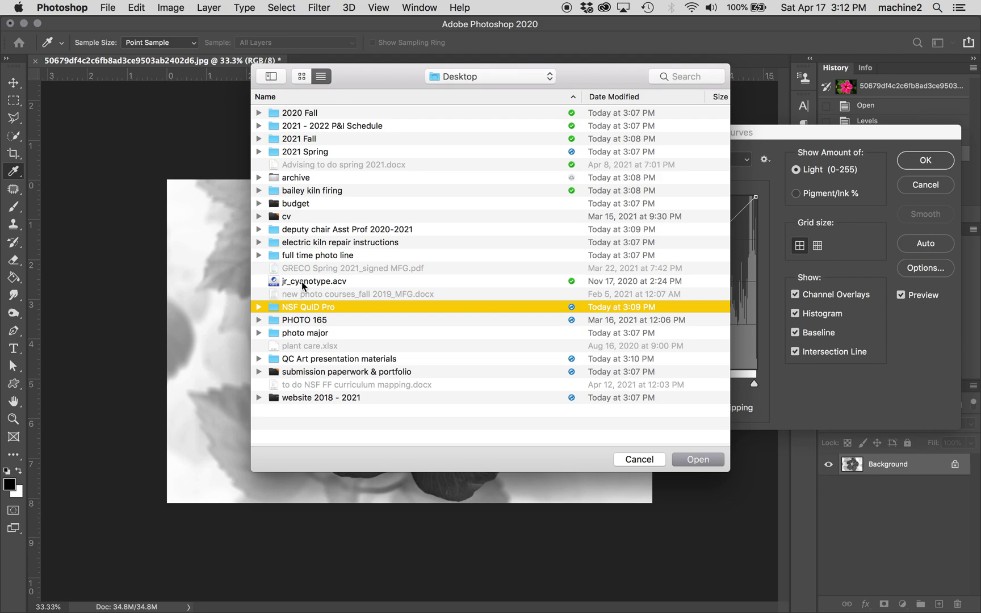
pyautogui.click(301, 281)
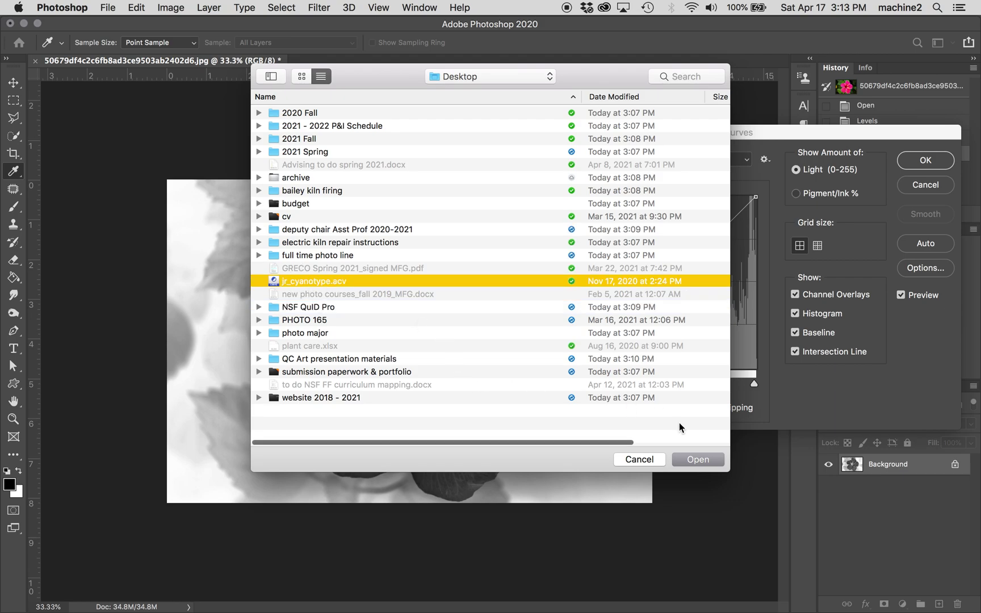
pyautogui.click(692, 459)
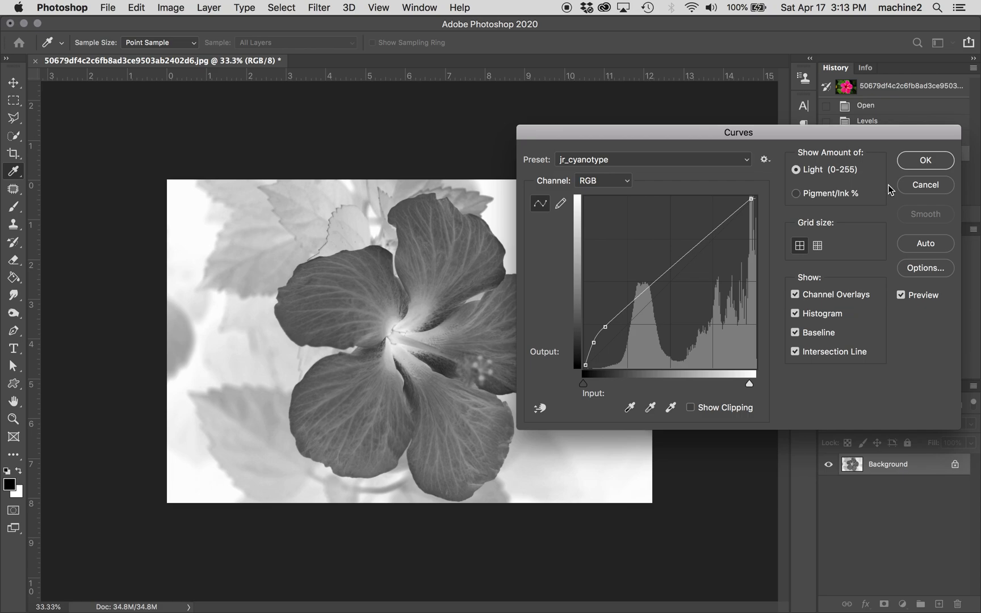
# Confirm the Curves dialog so the jr_cyanotype curve is applied to the negative.
pyautogui.click(907, 166)
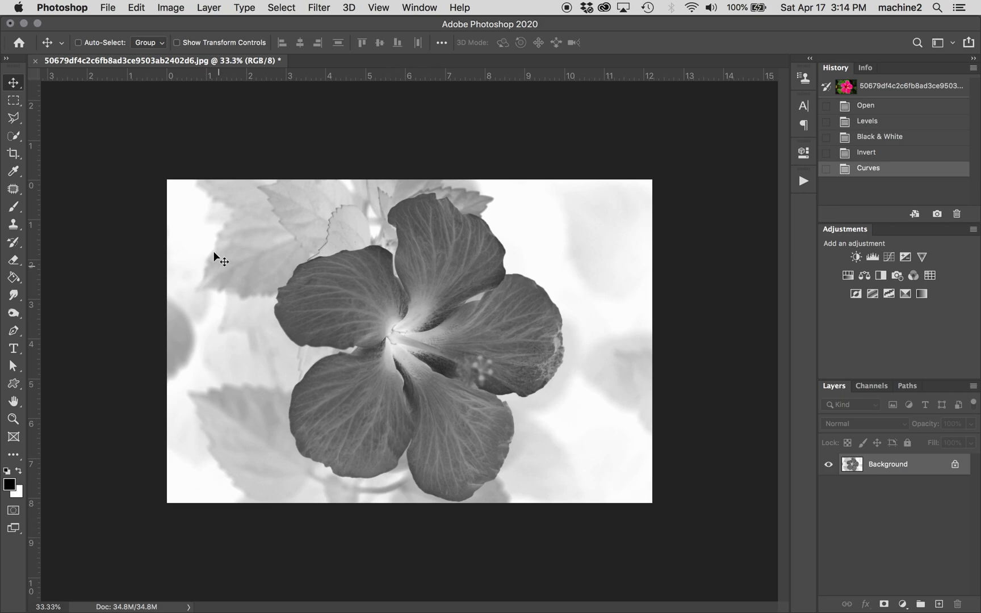
# Save As a JPEG named 'flower_digital negative' in the pics for class folder.
pyautogui.click(108, 8)
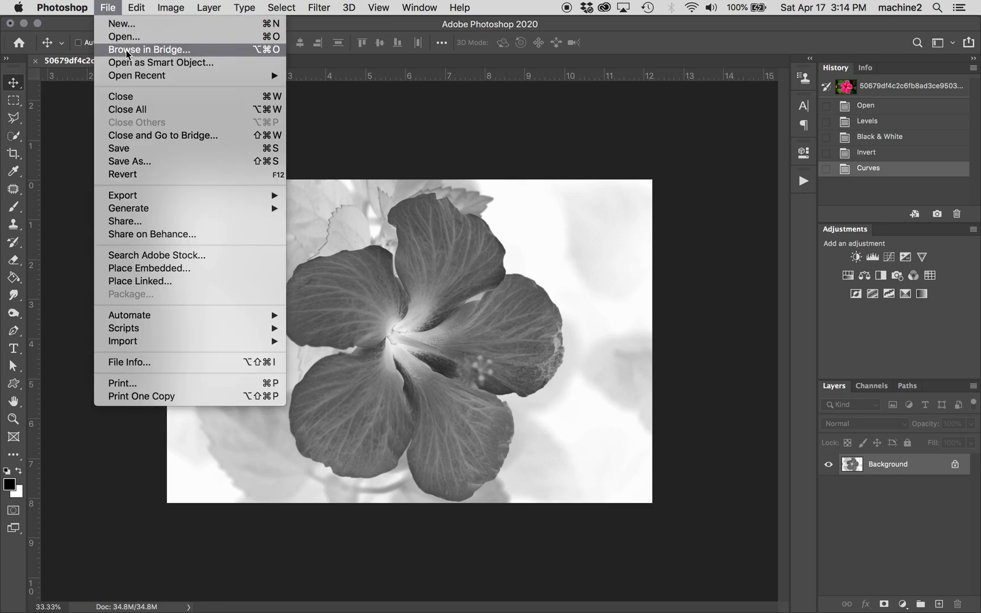
pyautogui.click(128, 162)
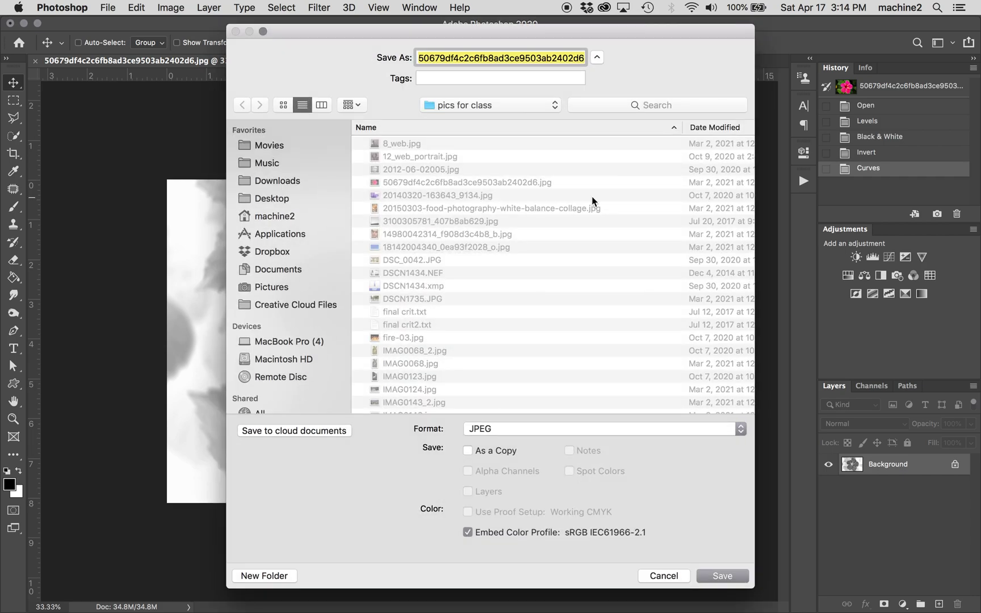
pyautogui.press('BackSpace')
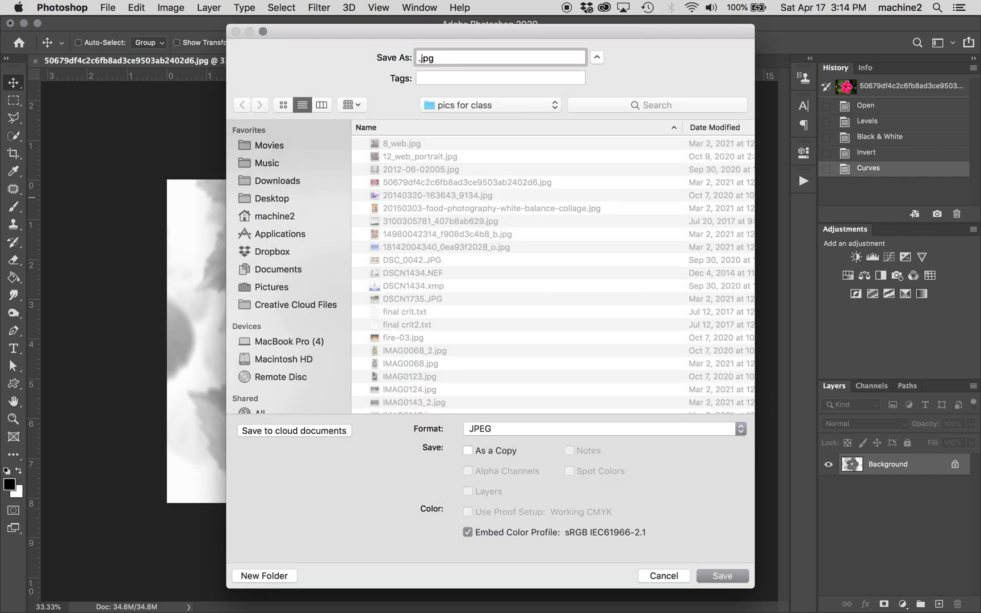
pyautogui.write('tlower_')
pyautogui.write('digital')
pyautogui.write(' negative')
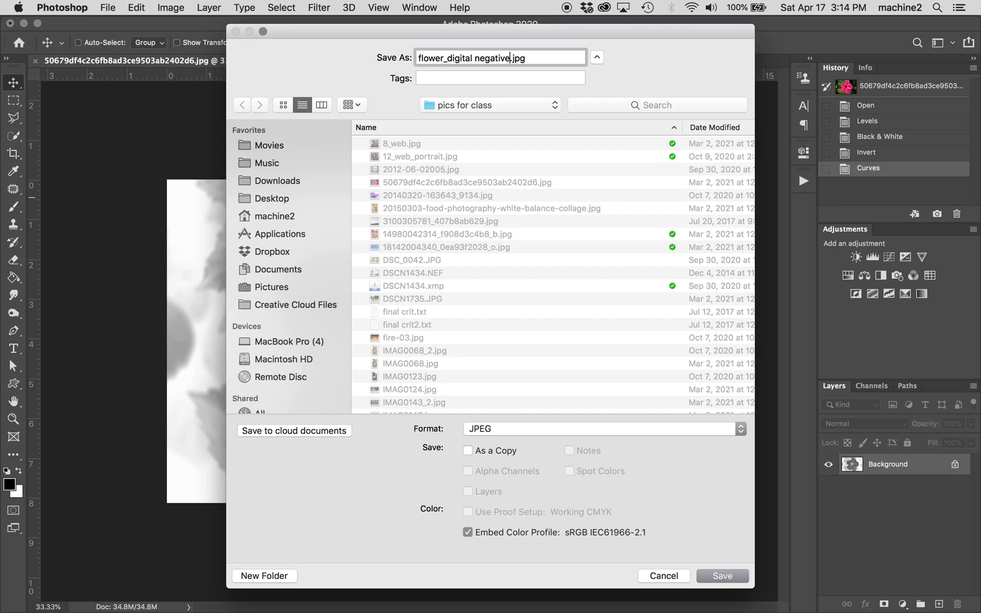
pyautogui.click(721, 574)
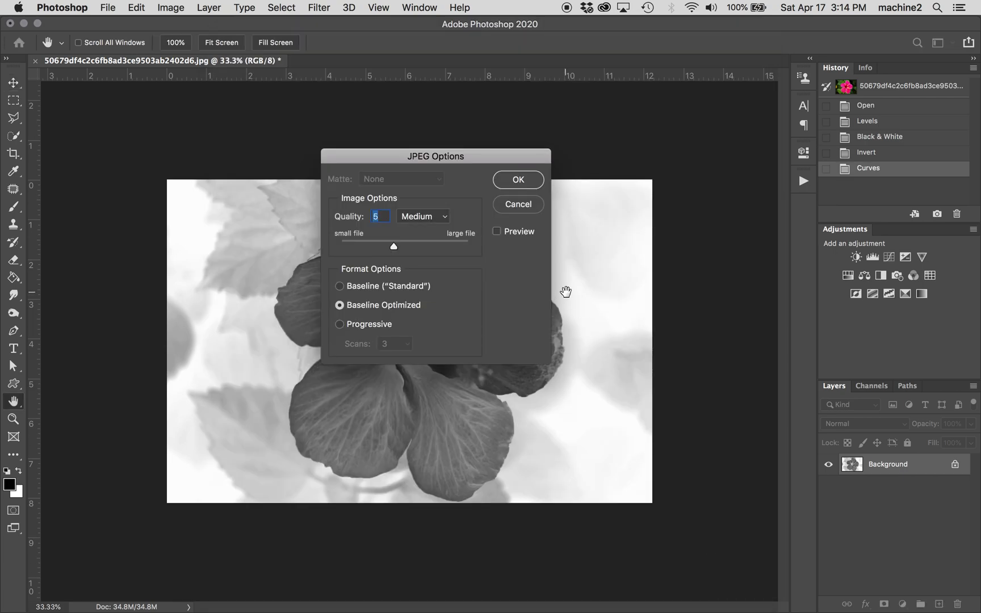
# Set JPEG quality to 12 (Maximum) with Baseline ("Standard") format and confirm the options.
pyautogui.click(465, 242)
pyautogui.click(517, 185)
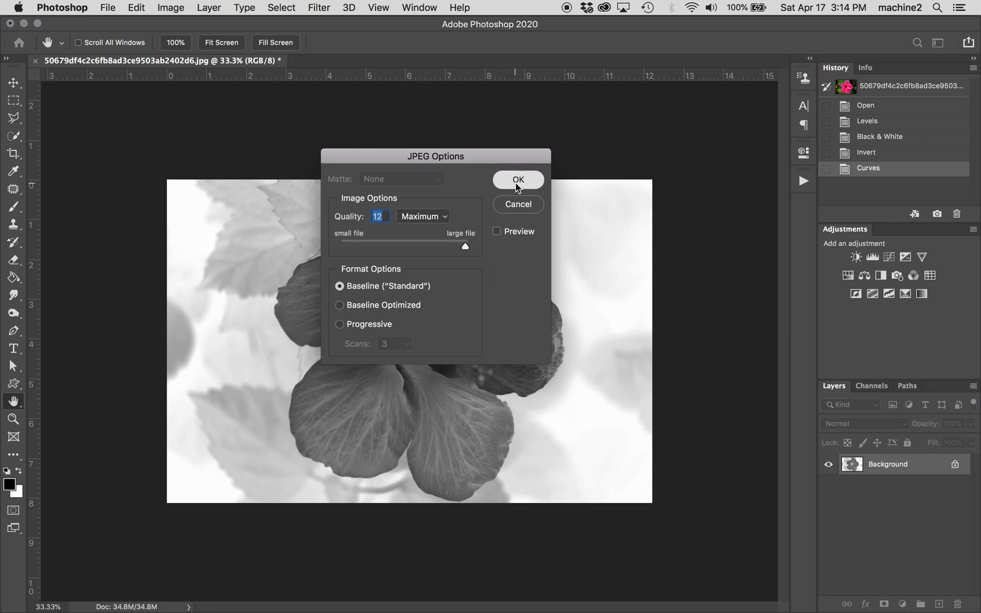